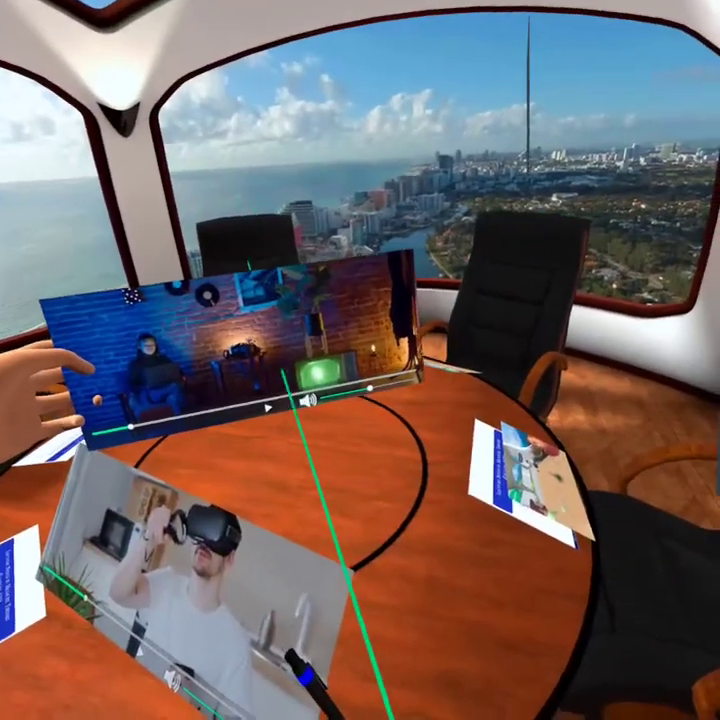
Step: Toggle playback of the brick-wall video on the table and return from the Videos folder to the tablet's home screen
{"action": "left_click", "coordinate": [271, 405]}
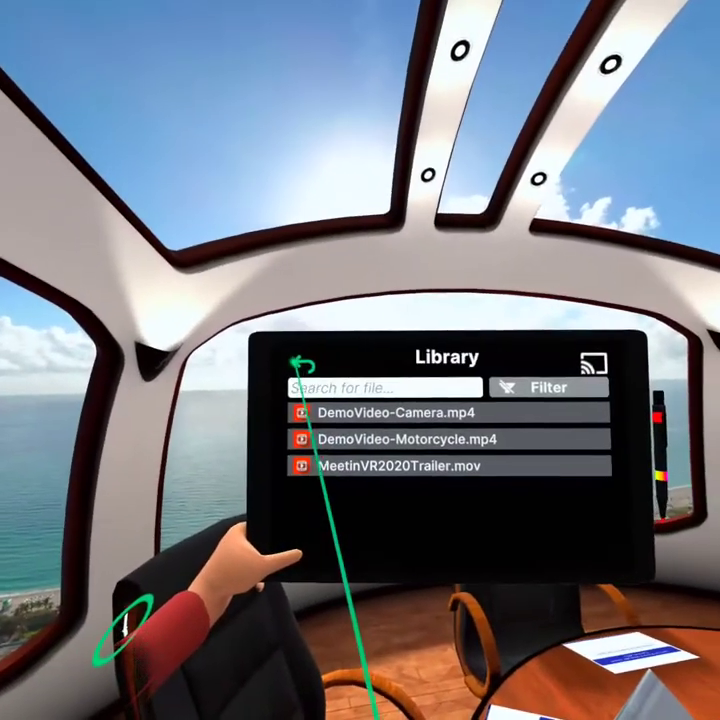
{"action": "left_click", "coordinate": [299, 365]}
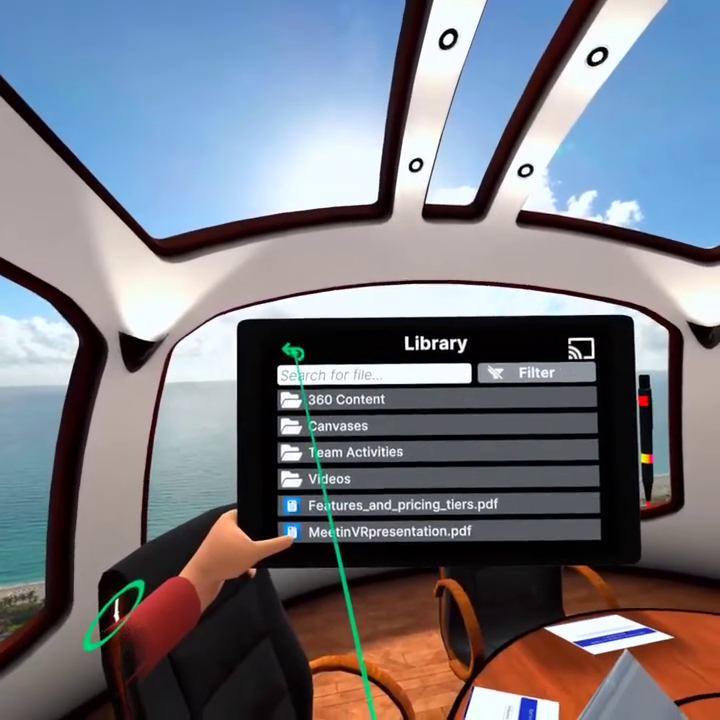
{"action": "left_click", "coordinate": [299, 365]}
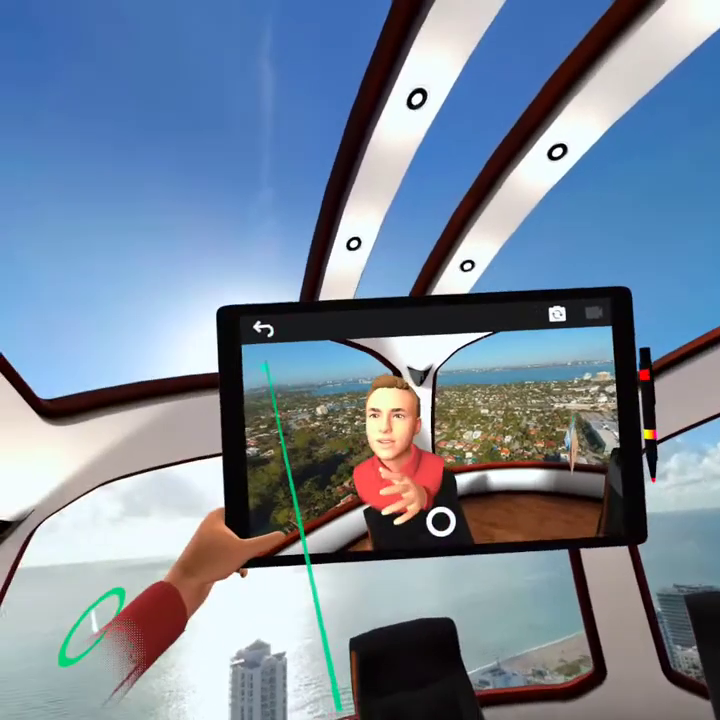
Step: Close the camera, look at Notes with the saved photo note, and return to the tablet's home screen
{"action": "left_click", "coordinate": [258, 338]}
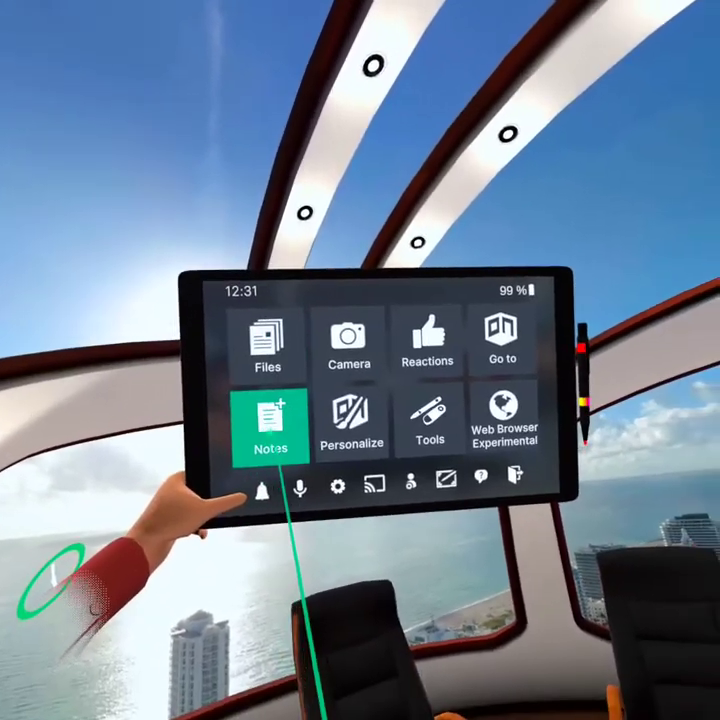
{"action": "left_click", "coordinate": [278, 455]}
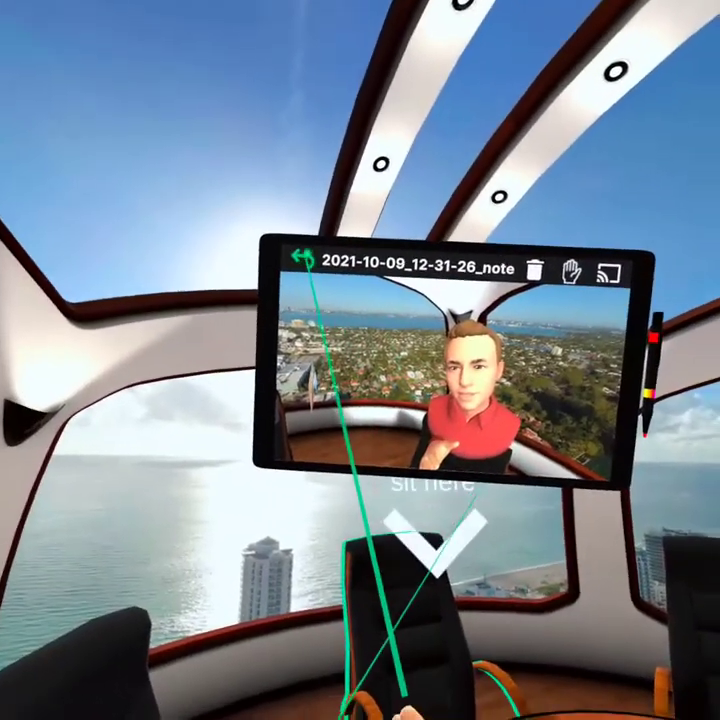
{"action": "left_click", "coordinate": [290, 266]}
{"action": "left_click", "coordinate": [290, 266]}
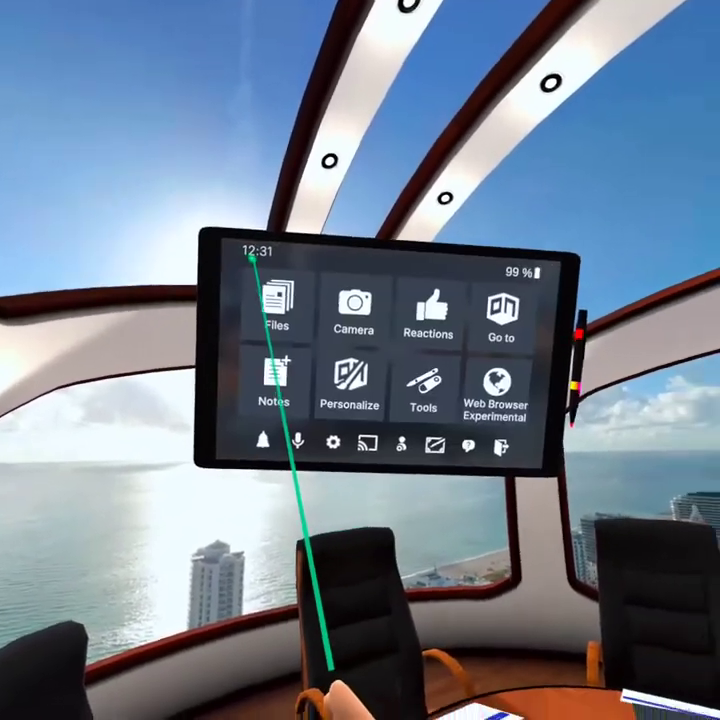
Step: Go to The Conference room from the list of team rooms
{"action": "left_click", "coordinate": [392, 330]}
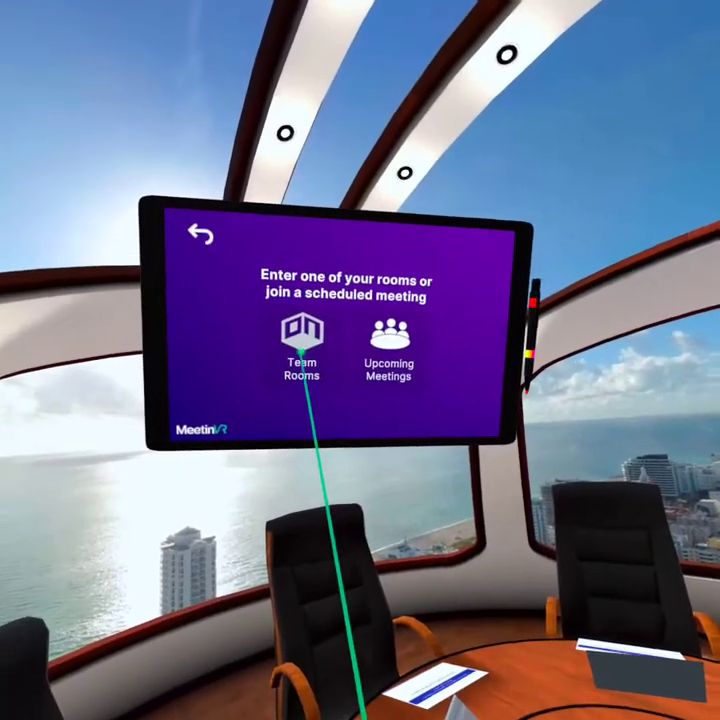
{"action": "left_click", "coordinate": [299, 337]}
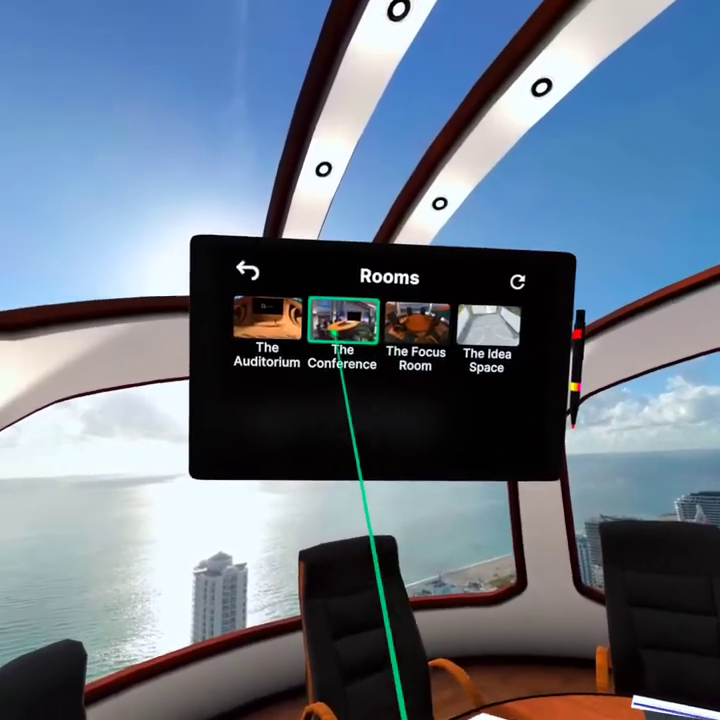
{"action": "left_click", "coordinate": [321, 331]}
{"action": "left_click", "coordinate": [318, 399]}
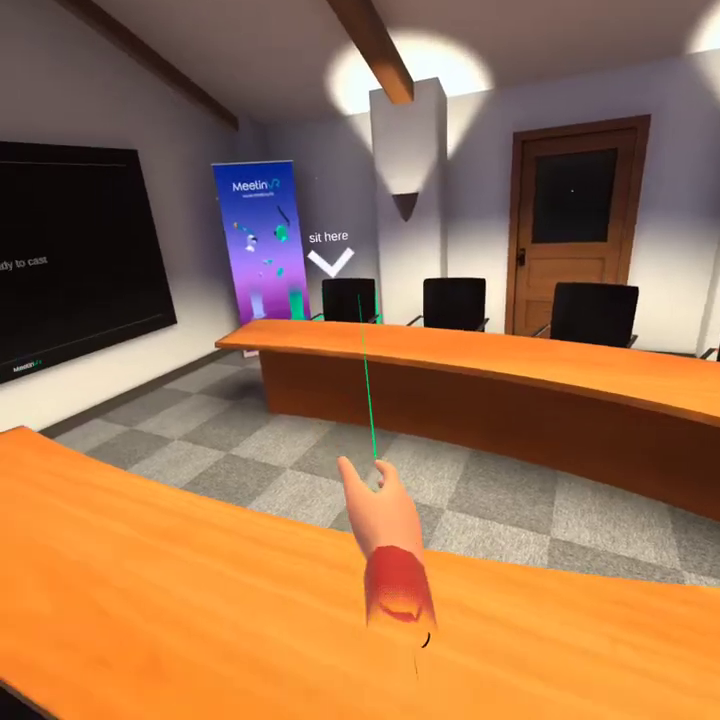
Step: Take the seat beside the MeetinVR banner and extract MTH214Chapter3Workbook.pdf from the tablet into the room
{"action": "left_click", "coordinate": [348, 298]}
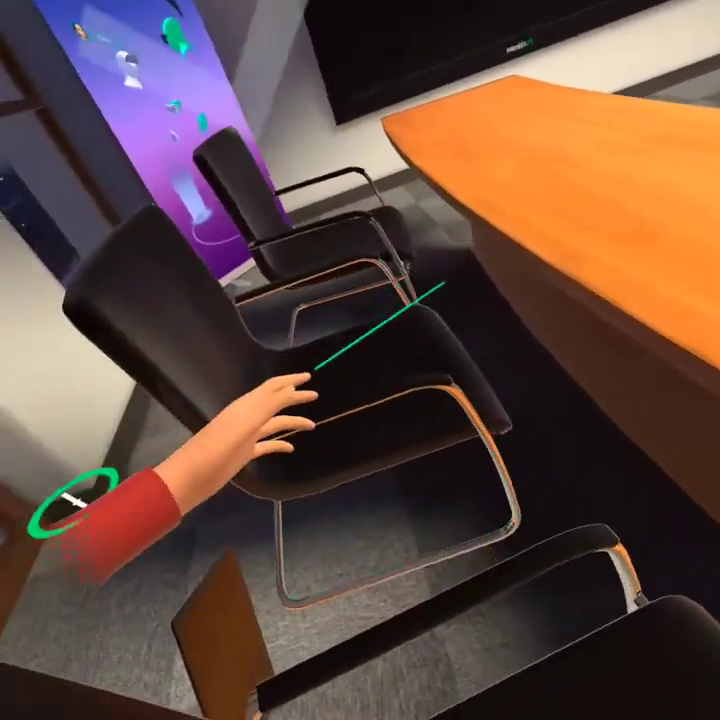
{"action": "left_click", "coordinate": [72, 506]}
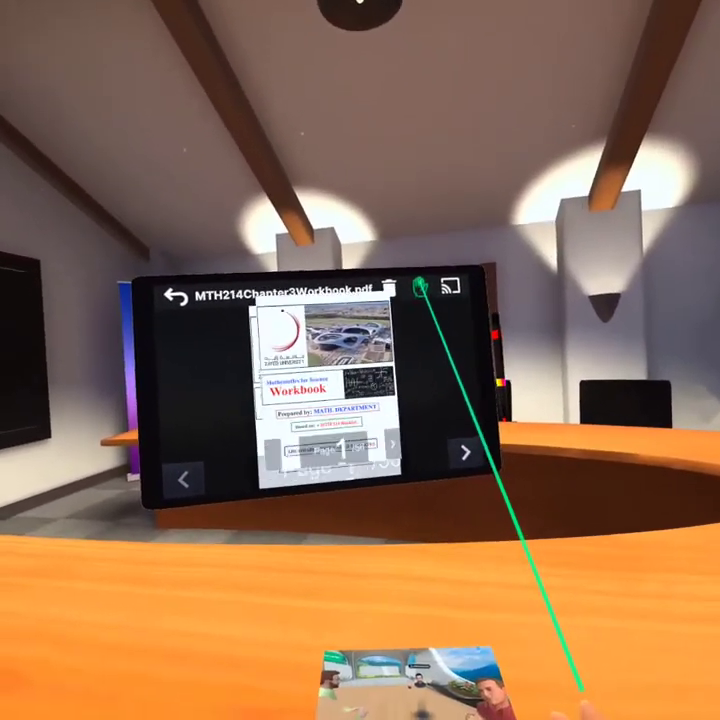
{"action": "left_click", "coordinate": [420, 287]}
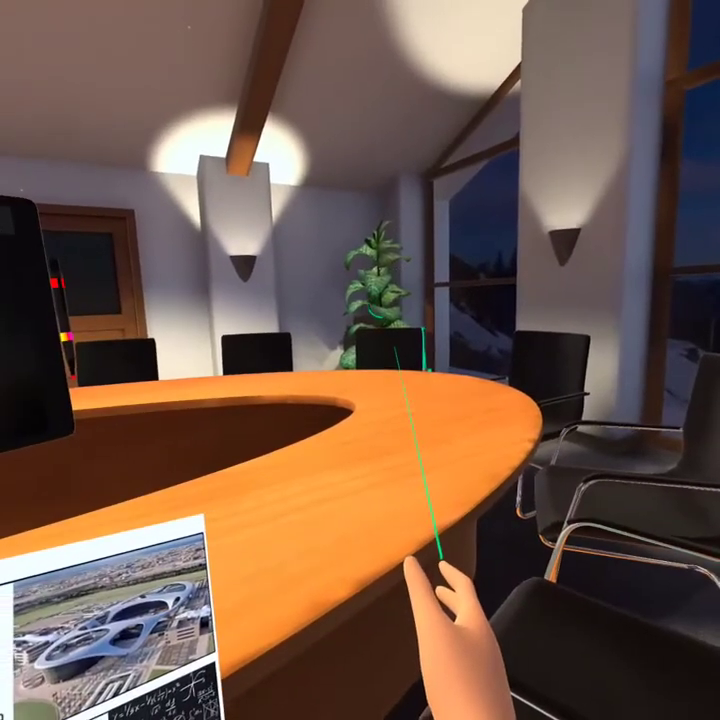
Step: Change seats around the conference table and bring the extracted workbook page along on the tabletop
{"action": "left_click", "coordinate": [395, 347]}
{"action": "left_click_drag", "start_coordinate": [110, 620], "coordinate": [281, 538]}
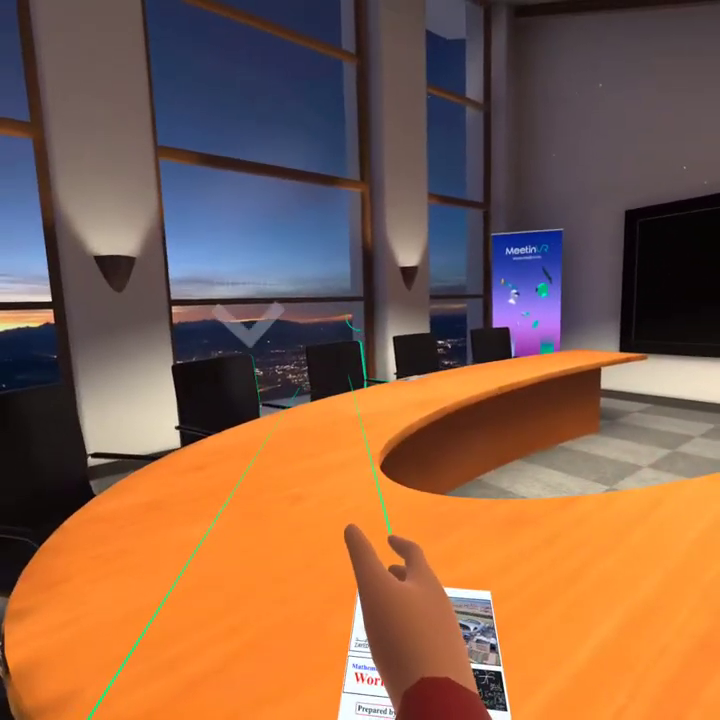
{"action": "left_click", "coordinate": [350, 376]}
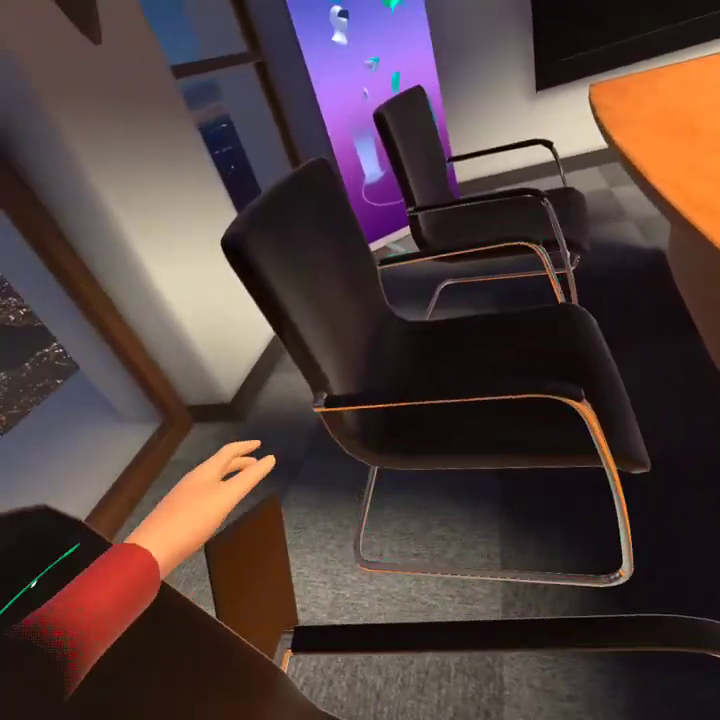
Step: Close the workbook on the tablet and move to the seat in front of the plant
{"action": "left_click_drag", "start_coordinate": [227, 463], "coordinate": [100, 545]}
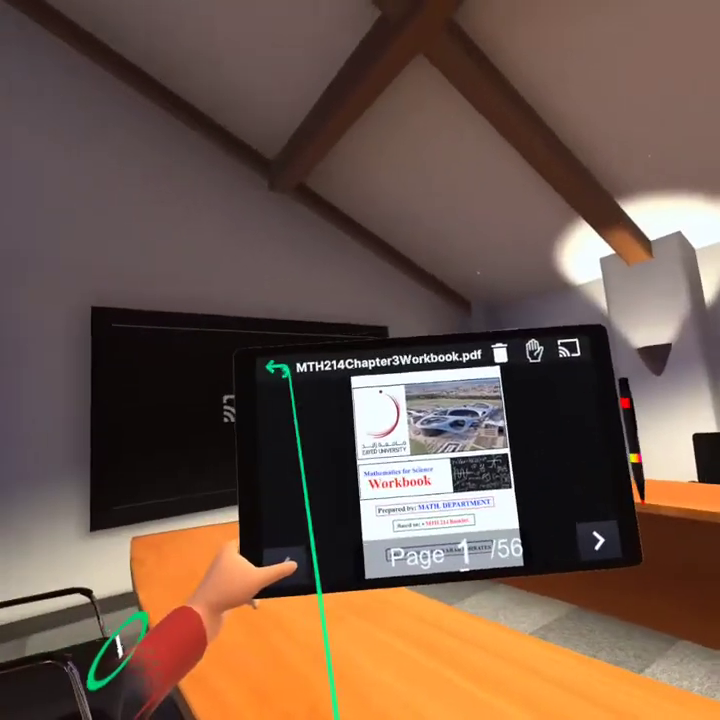
{"action": "left_click", "coordinate": [255, 355]}
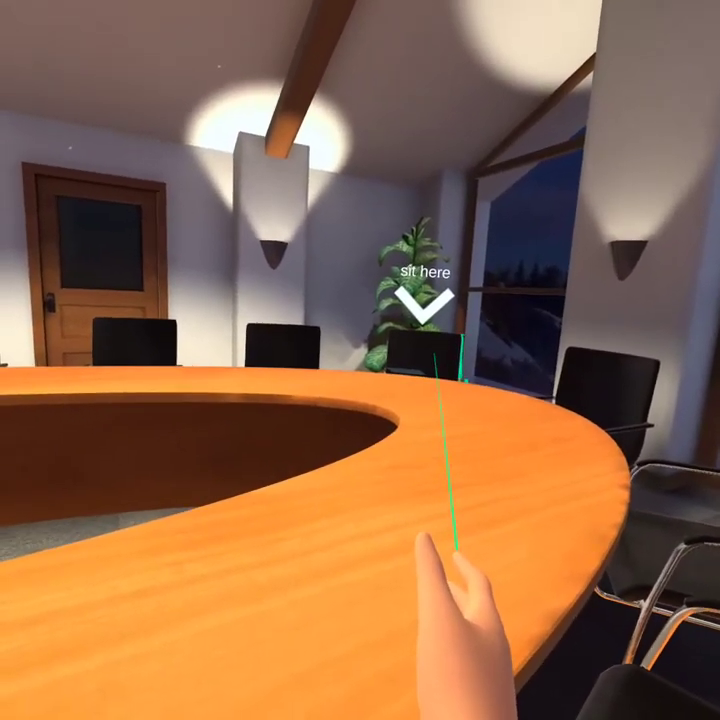
{"action": "left_click", "coordinate": [425, 345]}
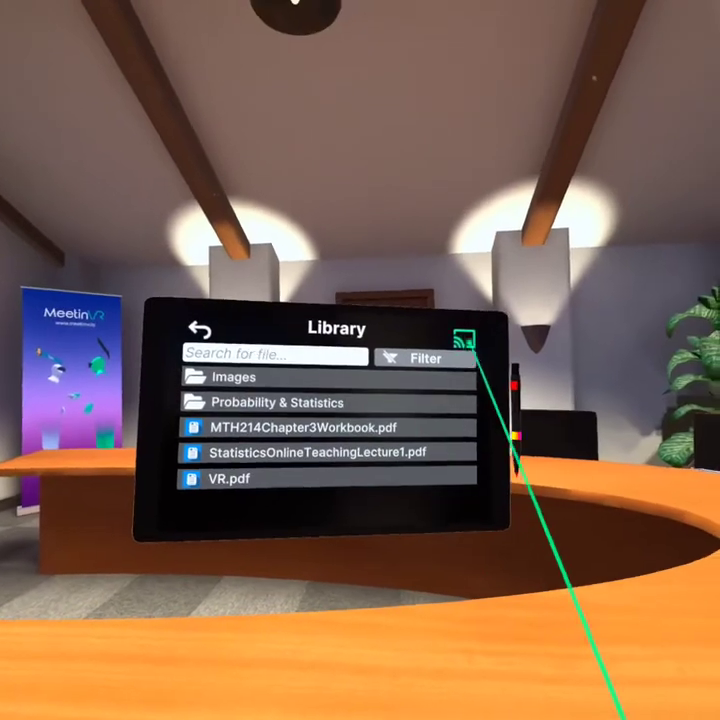
Step: Cast MTH214Chapter3Workbook.pdf to the Conference Room TV and advance it to page 6
{"action": "left_click", "coordinate": [557, 301]}
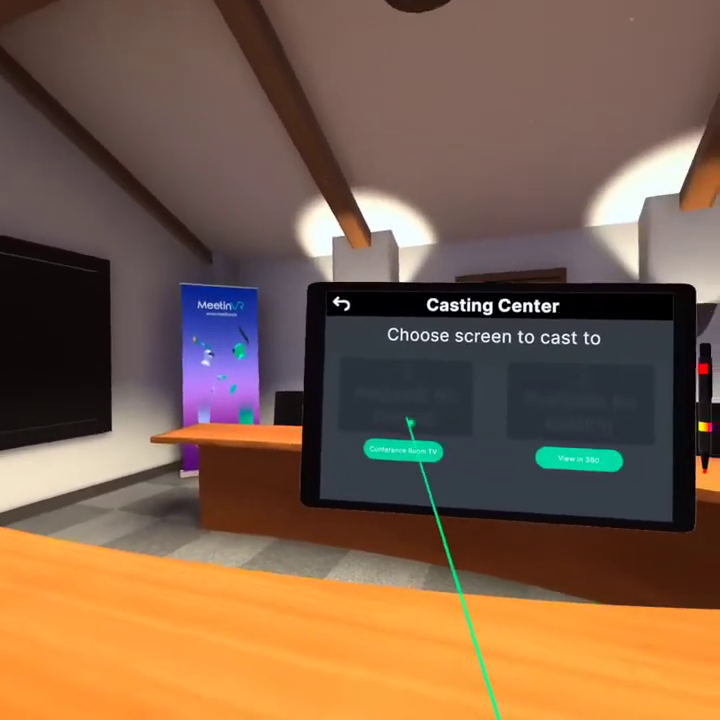
{"action": "left_click", "coordinate": [341, 304]}
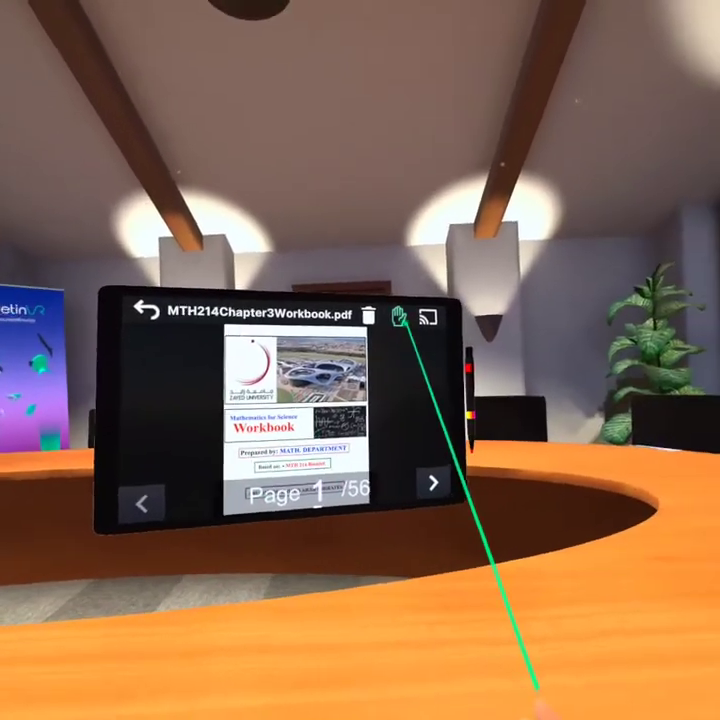
{"action": "left_click", "coordinate": [407, 313]}
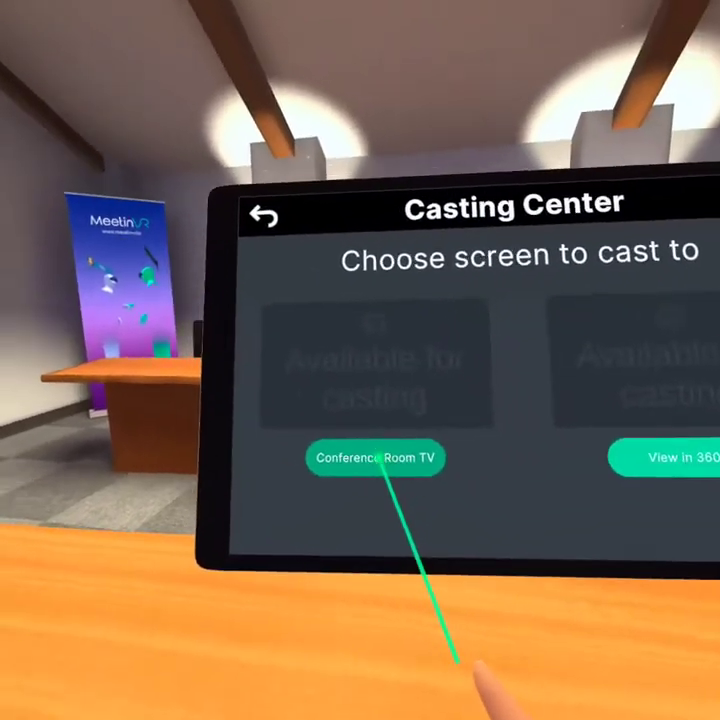
{"action": "left_click", "coordinate": [378, 458]}
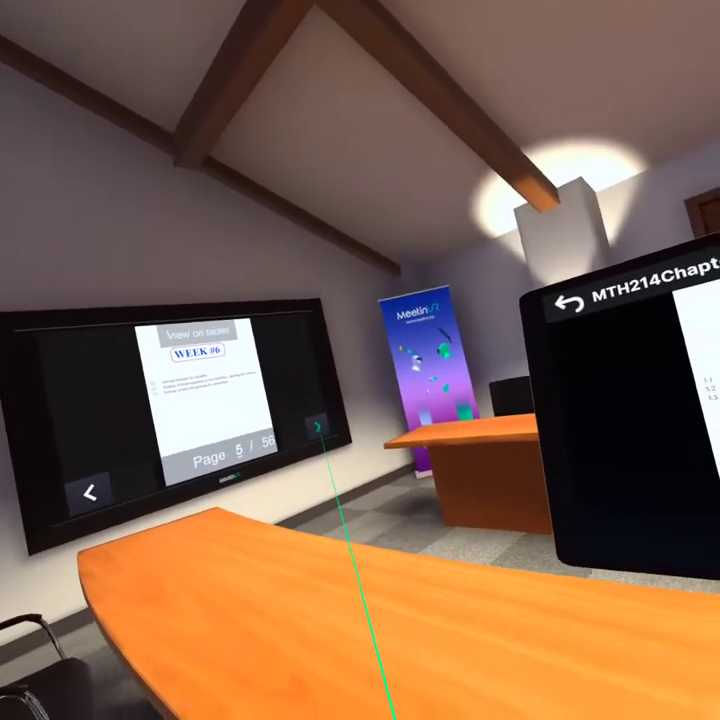
{"action": "left_click", "coordinate": [346, 449]}
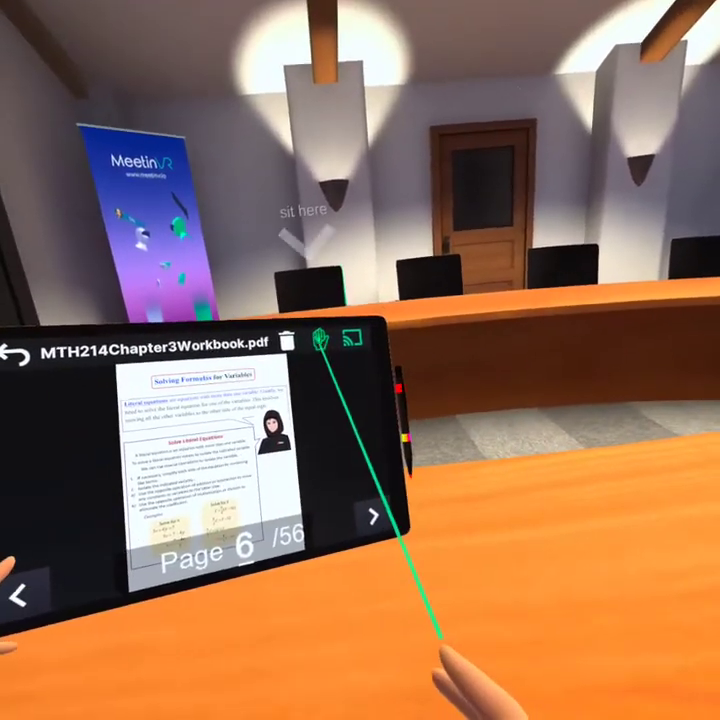
Step: Extract another copy of the workbook from the tablet and enlarge its page beside the windows, changing seats for it
{"action": "left_click", "coordinate": [320, 338]}
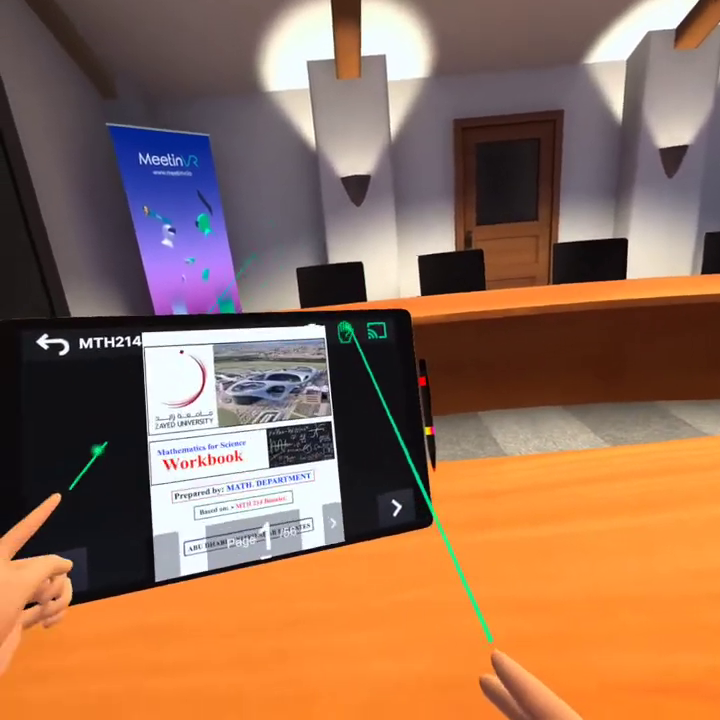
{"action": "left_click_drag", "start_coordinate": [240, 462], "coordinate": [96, 498]}
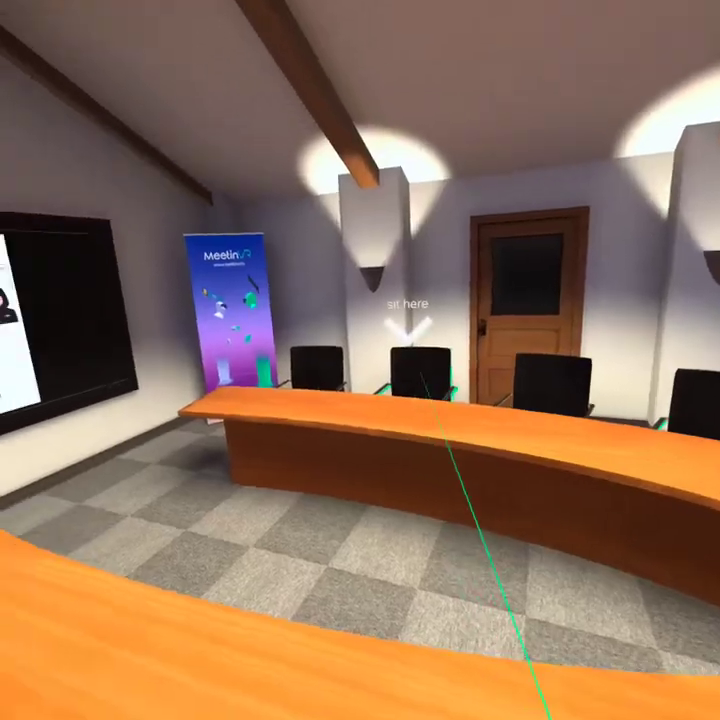
{"action": "left_click", "coordinate": [420, 372]}
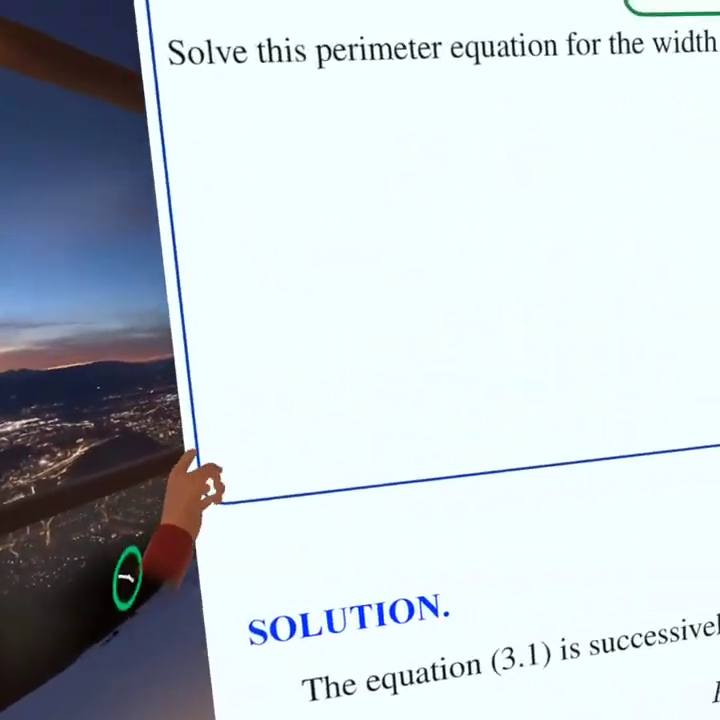
{"action": "left_click", "coordinate": [205, 485]}
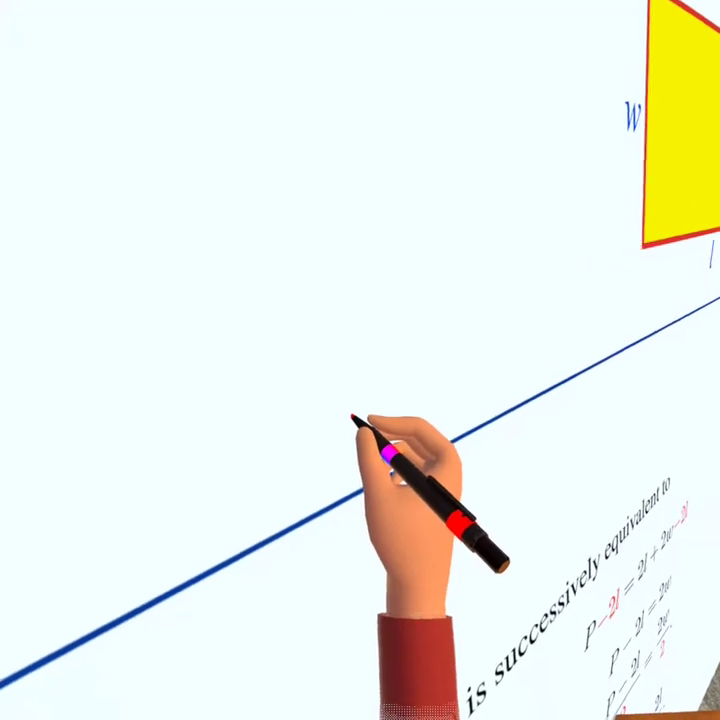
Step: Handwrite the Arabic word "اليوم" in red on the enlarged page, below the blank area of the perimeter exercise
{"action": "left_click_drag", "start_coordinate": [299, 408], "coordinate": [326, 500]}
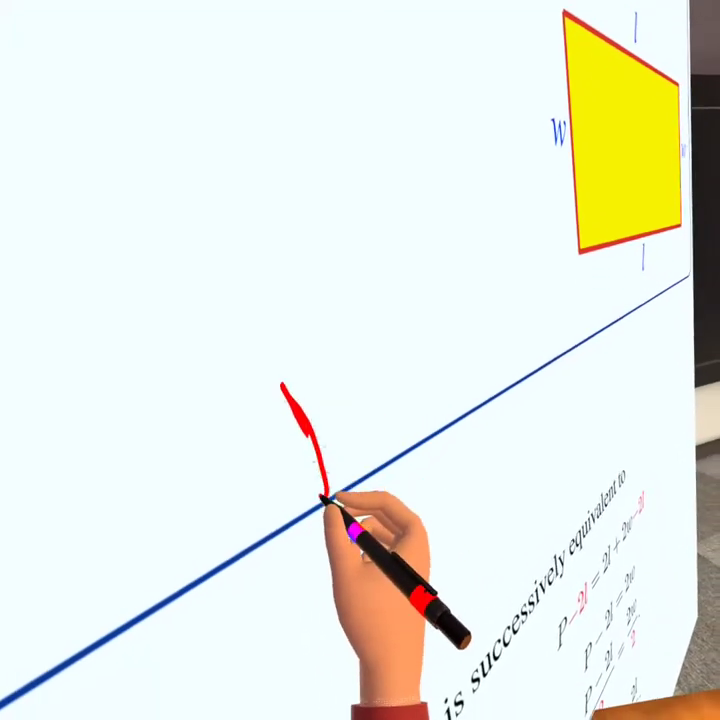
{"action": "mouse_move", "coordinate": [270, 399]}
{"action": "left_mouse_down"}
{"action": "mouse_move", "coordinate": [320, 478]}
{"action": "mouse_move", "coordinate": [304, 481]}
{"action": "mouse_move", "coordinate": [276, 511]}
{"action": "mouse_move", "coordinate": [257, 585]}
{"action": "left_mouse_up"}
{"action": "left_click_drag", "start_coordinate": [225, 505], "coordinate": [262, 668]}
{"action": "left_click_drag", "start_coordinate": [309, 530], "coordinate": [325, 540]}
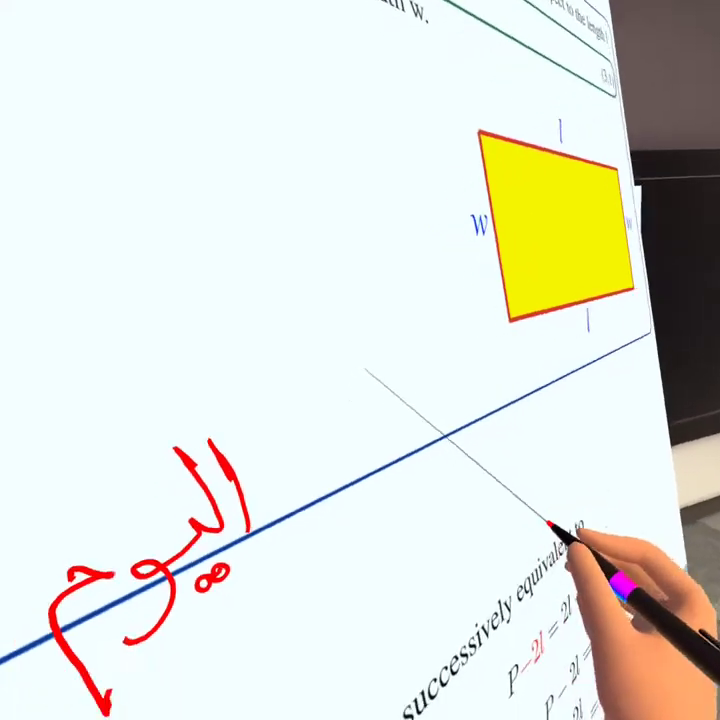
{"action": "mouse_move", "coordinate": [384, 394]}
{"action": "left_mouse_down"}
{"action": "mouse_move", "coordinate": [286, 400]}
{"action": "mouse_move", "coordinate": [304, 554]}
{"action": "mouse_move", "coordinate": [364, 405]}
{"action": "left_mouse_up"}
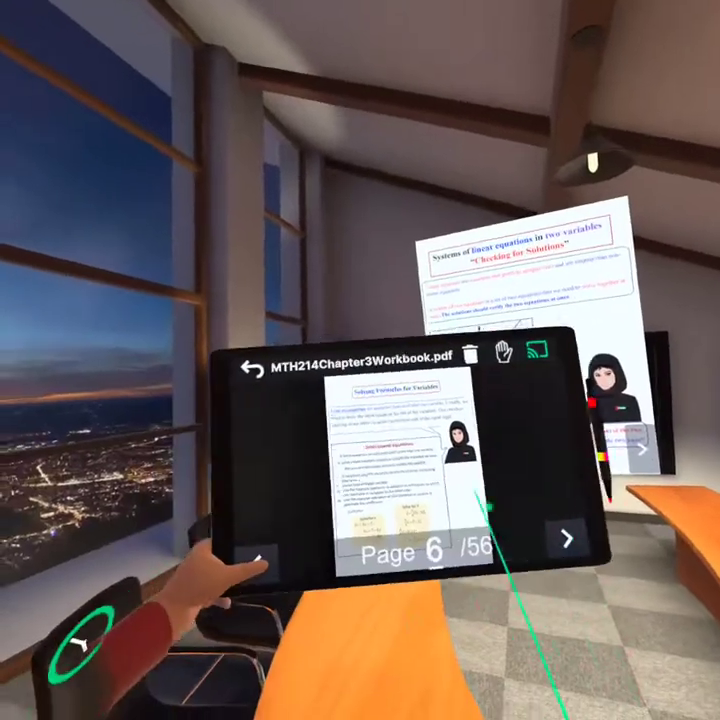
Step: Close the workbook on the tablet, view the avatar through the camera, and return to the home screen
{"action": "left_click", "coordinate": [296, 352]}
{"action": "left_click", "coordinate": [289, 359]}
{"action": "left_click", "coordinate": [289, 359]}
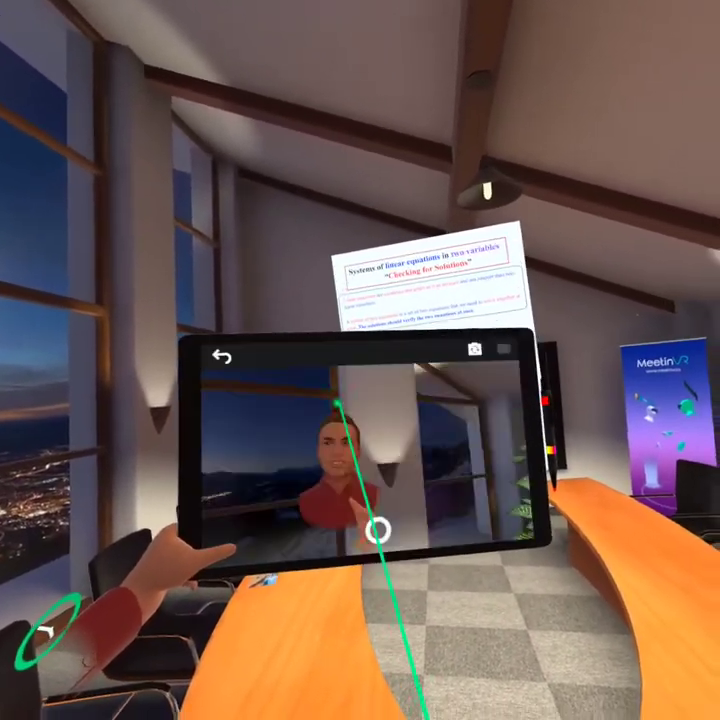
{"action": "left_click", "coordinate": [333, 400]}
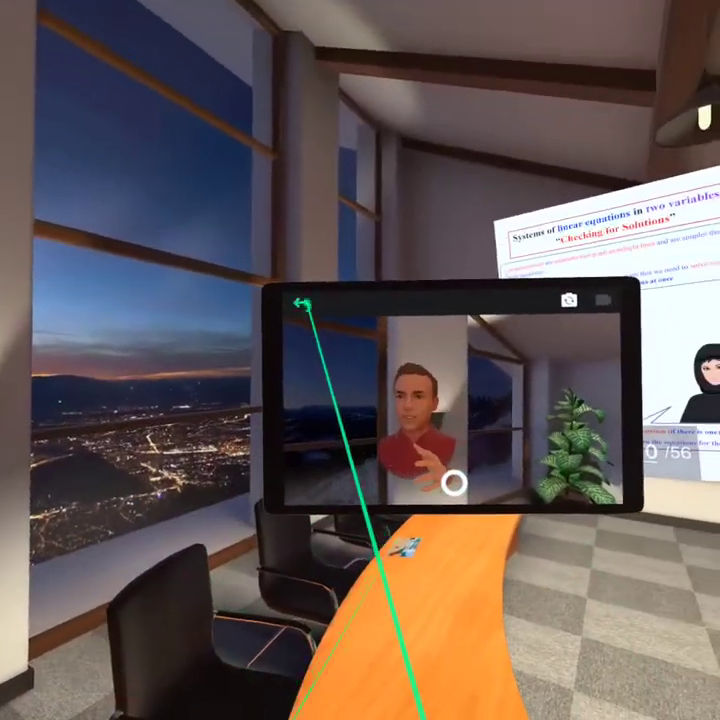
{"action": "left_click", "coordinate": [302, 304]}
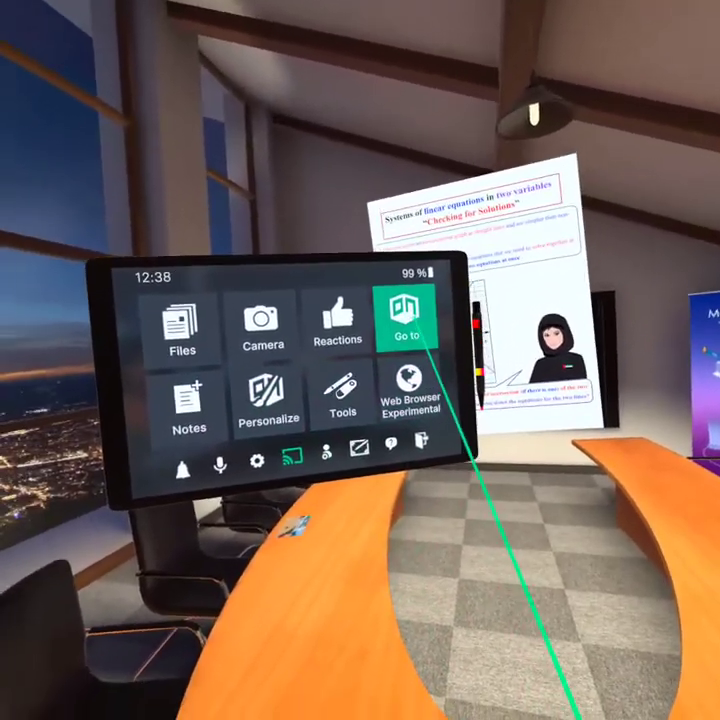
Step: Load The Idea Space team room with the whiteboards and enter it
{"action": "left_click", "coordinate": [370, 332]}
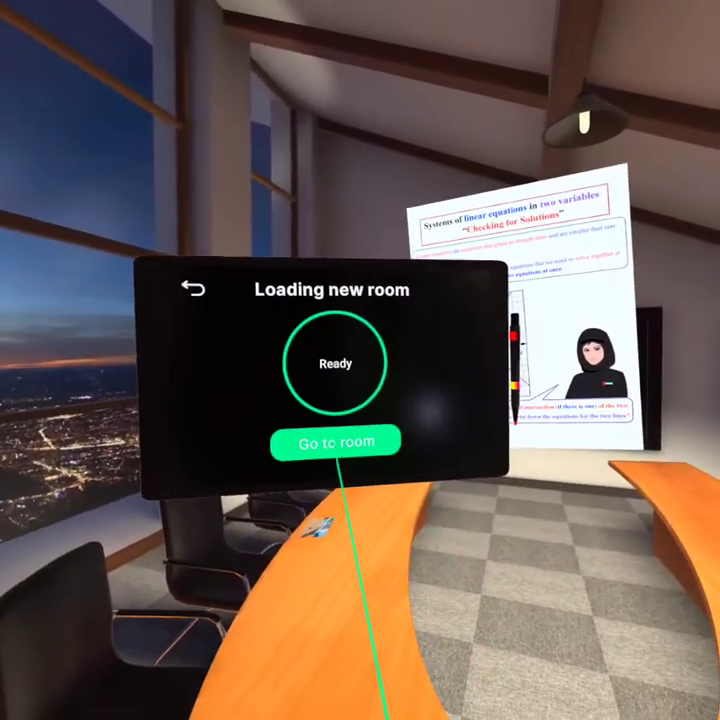
{"action": "left_click", "coordinate": [337, 445]}
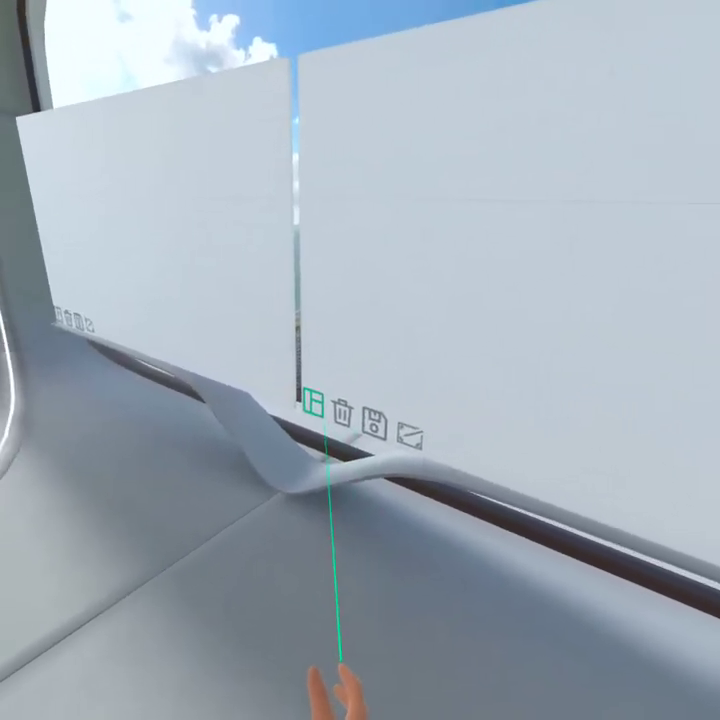
Step: Apply the Circles template to the wall whiteboard and mirror that board on the tablet
{"action": "left_click", "coordinate": [316, 401]}
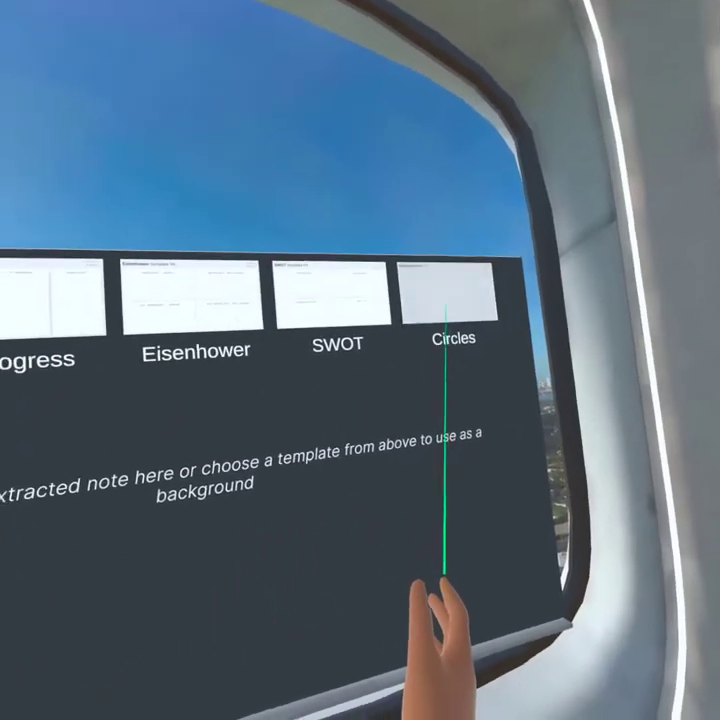
{"action": "left_click", "coordinate": [563, 303]}
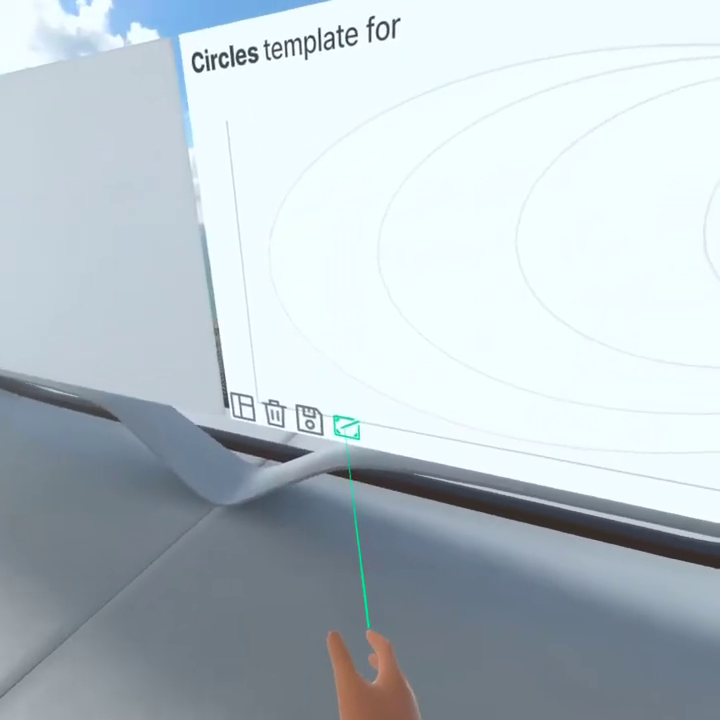
{"action": "left_click", "coordinate": [257, 360]}
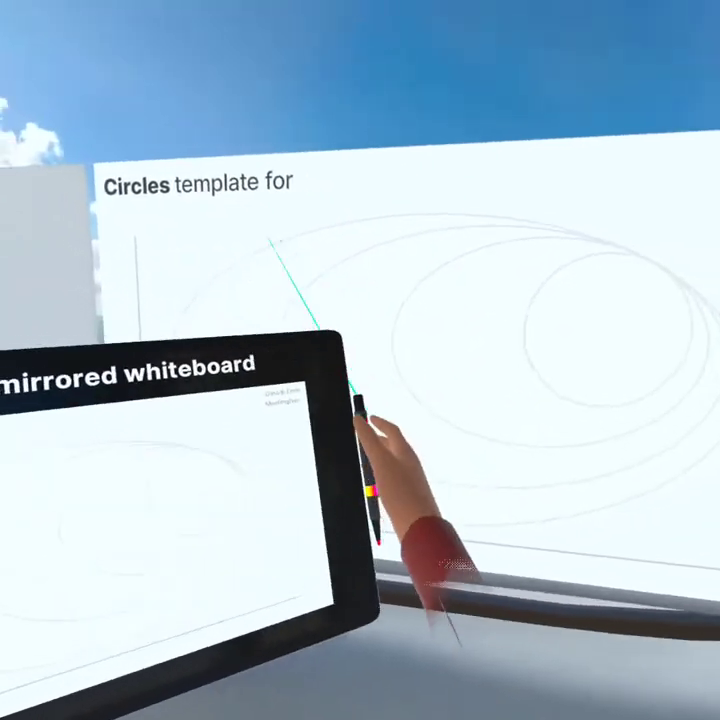
Step: Draw a small red squiggle inside the circles on the mirrored whiteboard and leave the mirrored view
{"action": "left_click", "coordinate": [651, 435]}
{"action": "left_click_drag", "start_coordinate": [306, 477], "coordinate": [29, 615]}
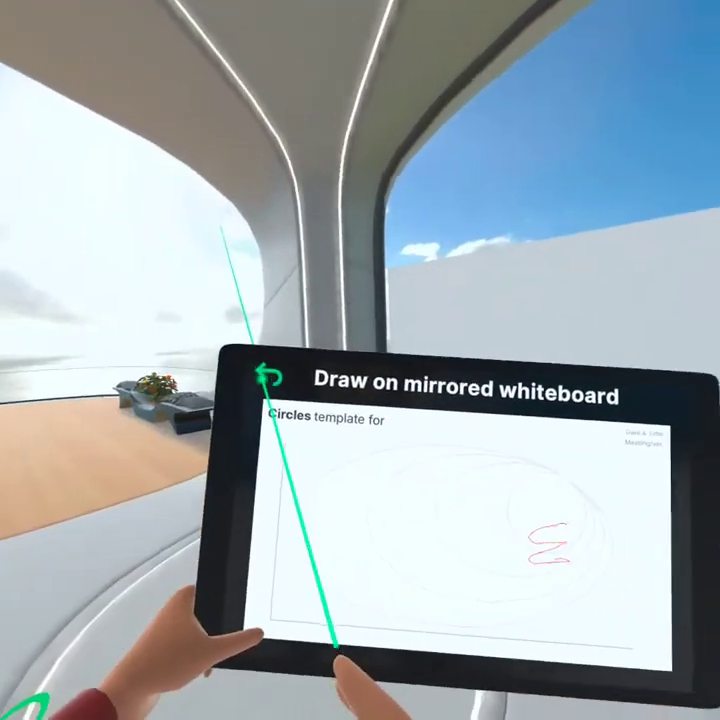
{"action": "left_click", "coordinate": [248, 372]}
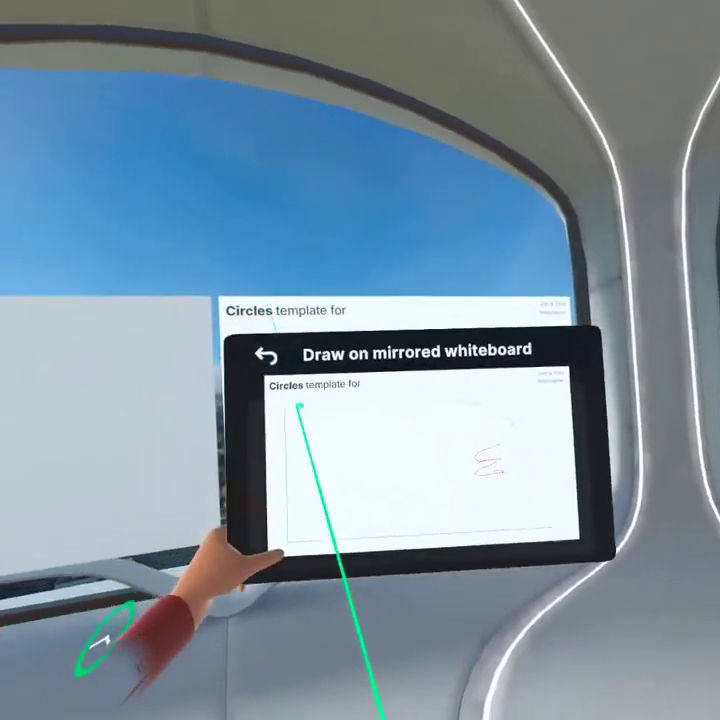
{"action": "left_click", "coordinate": [273, 357]}
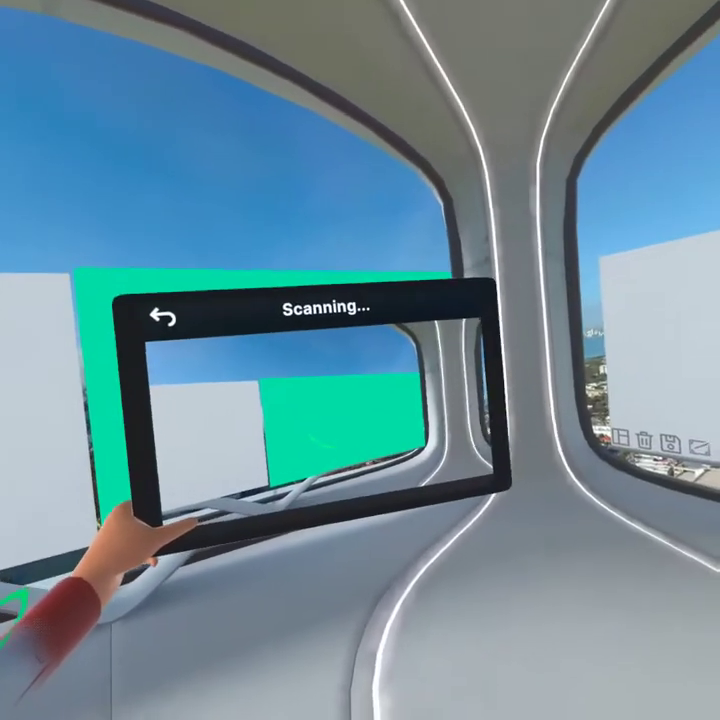